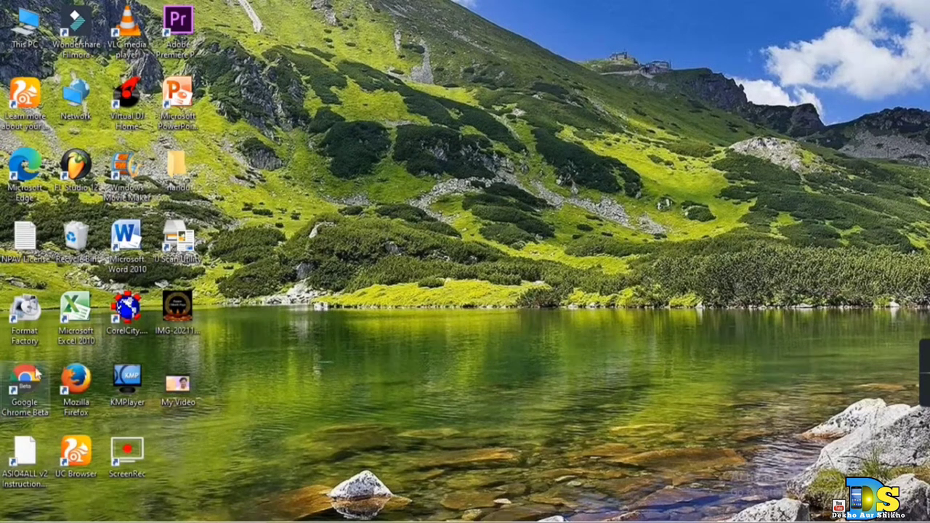
Open FormatFactory and begin a Video Joiner task with MP4 as the output format.
right_click(26, 323)
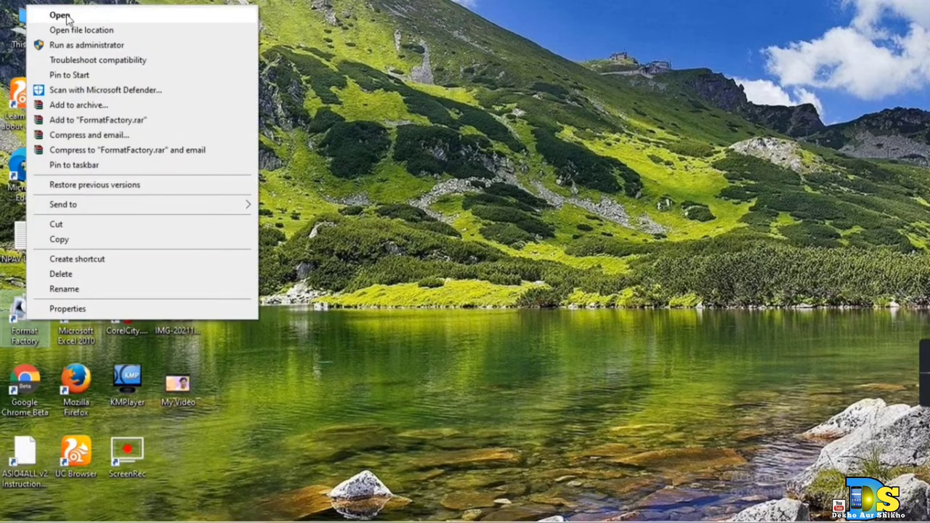
left_click(69, 16)
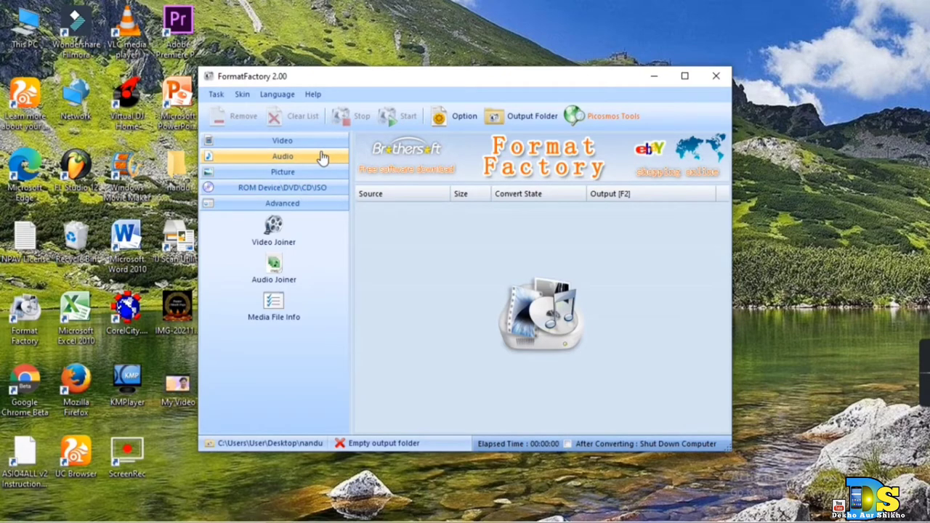
left_click(282, 142)
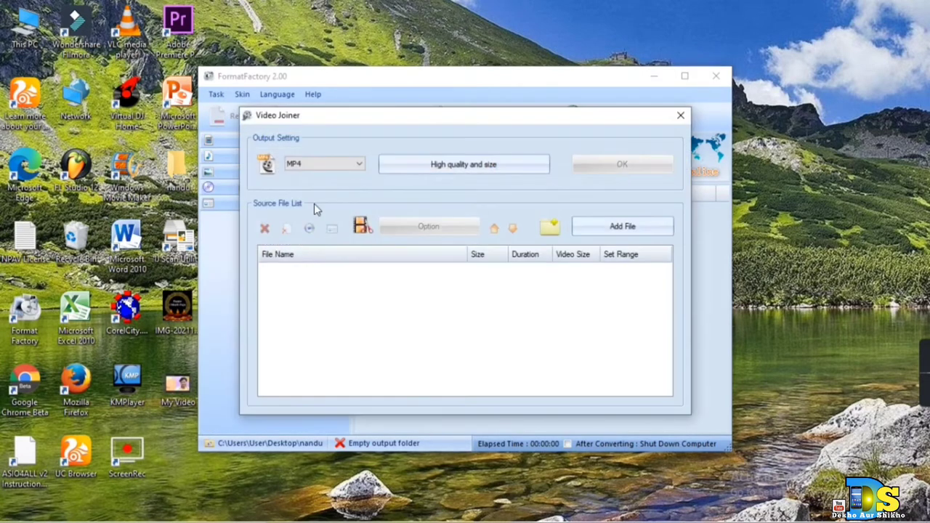
left_click(359, 164)
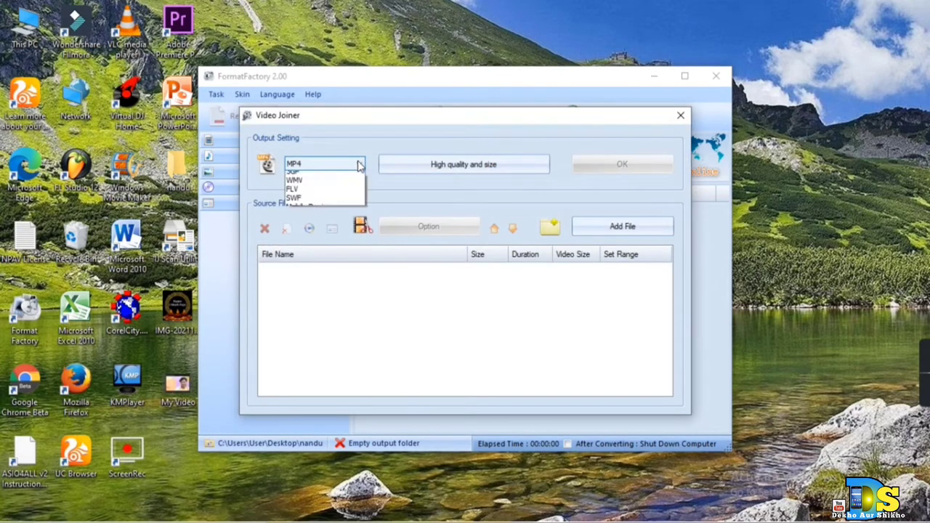
left_click(313, 184)
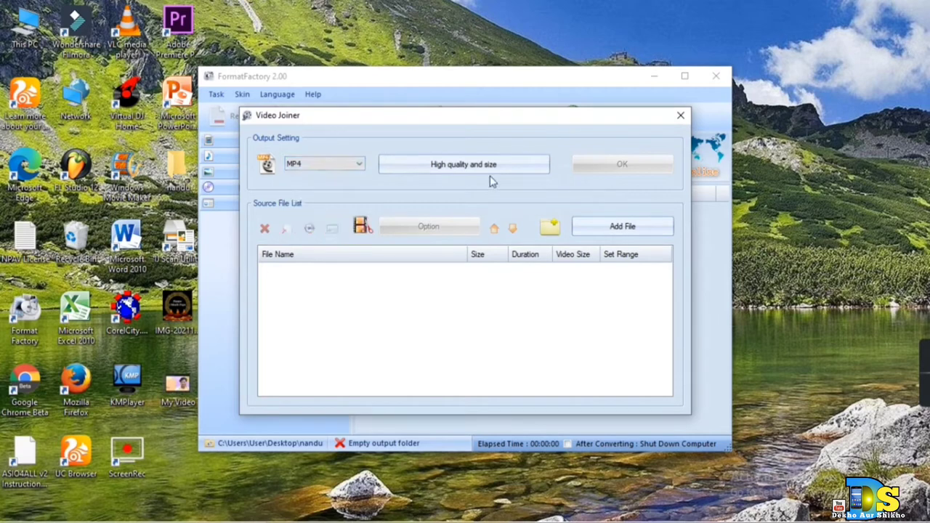
Set the video joiner's quality profile to High quality and size and accept the video settings.
left_click(487, 167)
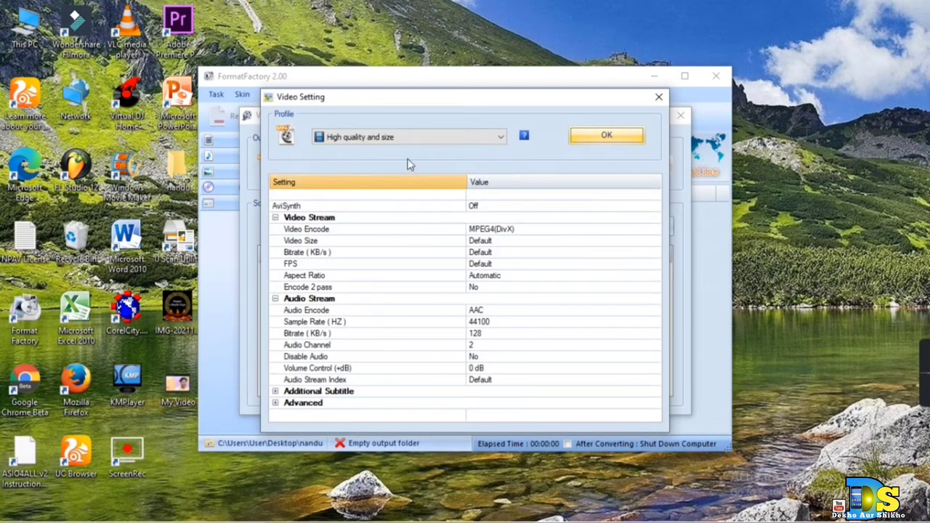
left_click(500, 137)
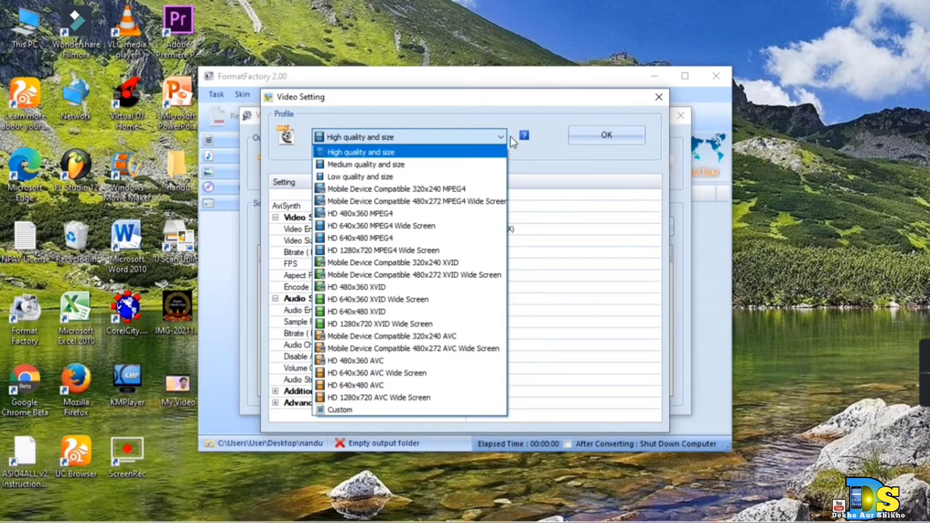
left_click(510, 136)
left_click(606, 136)
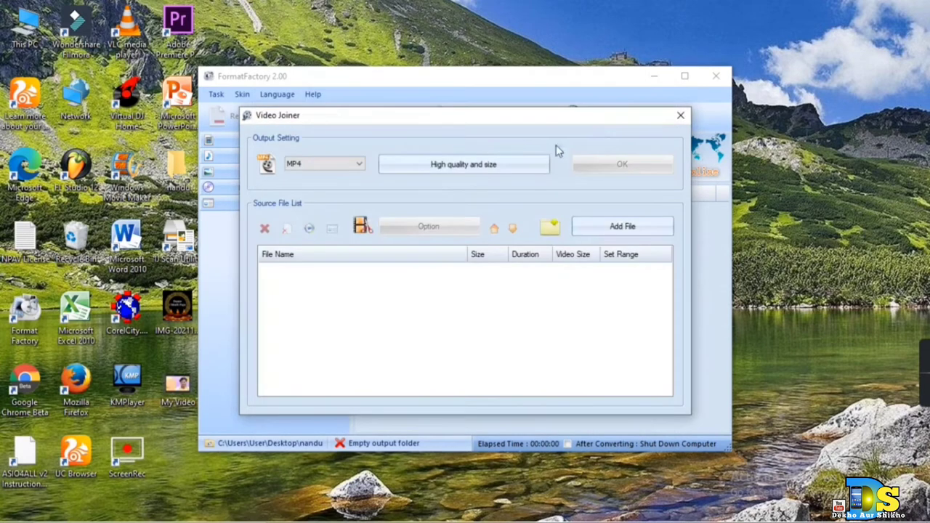
Add My Video from the Desktop as the joiner's source file, queue the task and run the conversion.
left_click(619, 228)
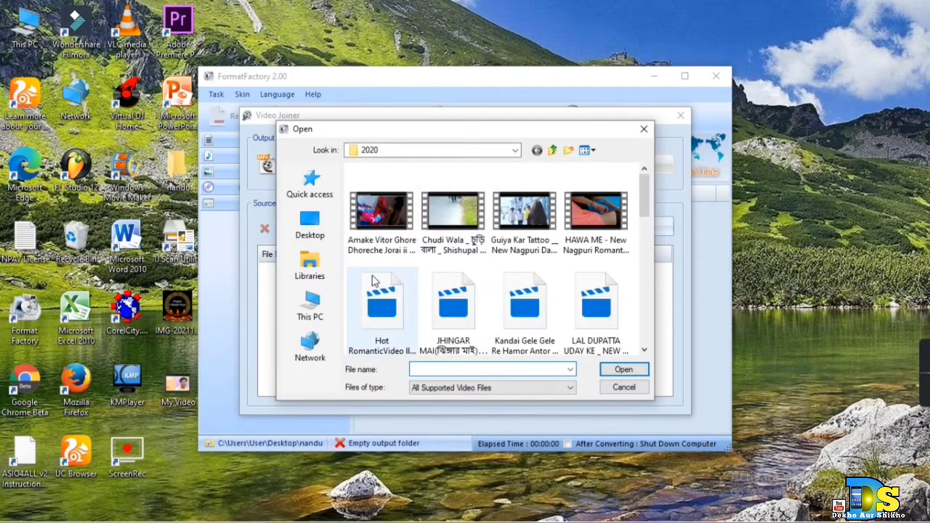
left_click(309, 225)
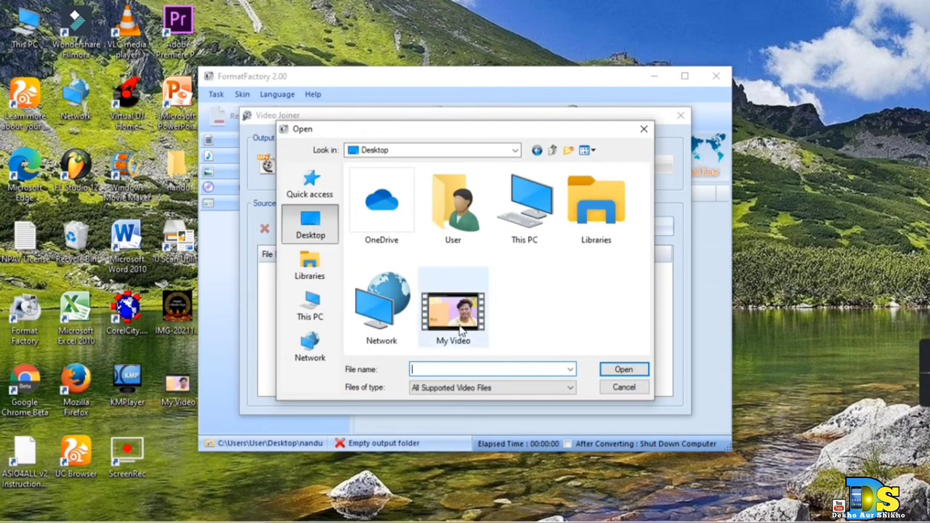
left_click(522, 320)
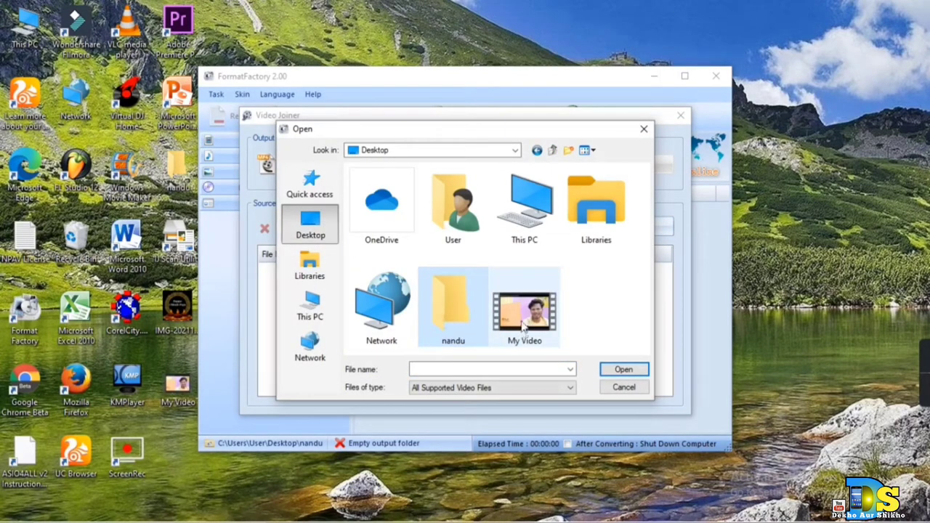
left_click(623, 371)
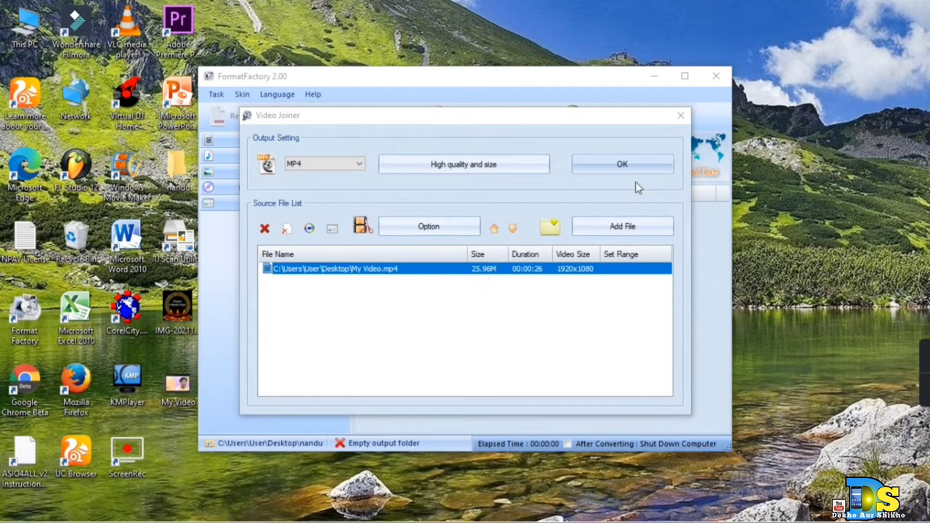
left_click(624, 164)
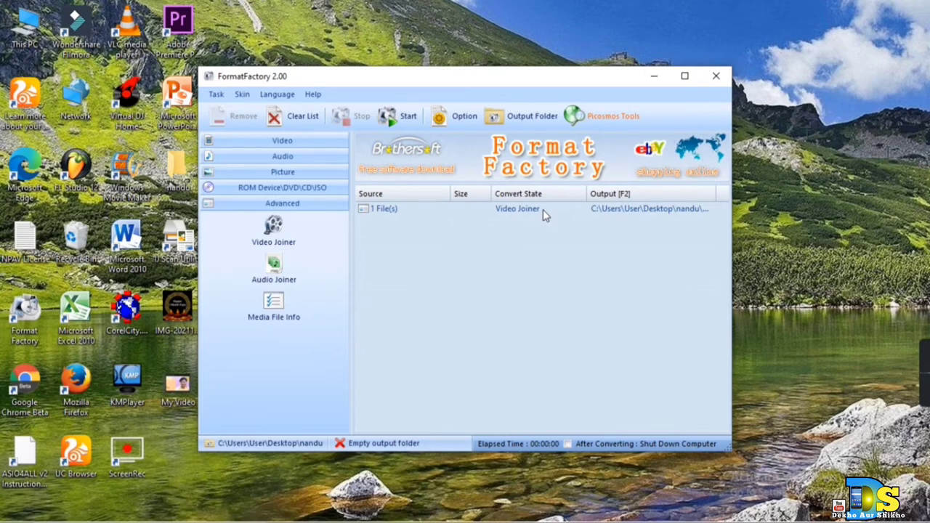
left_click(401, 117)
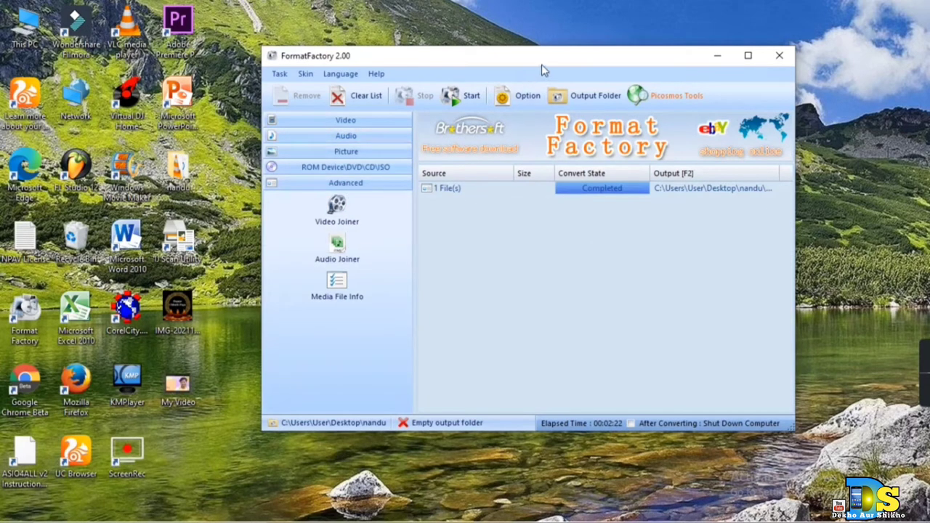
Check the converted video in the output folder on the desktop and close the folder window.
left_click(178, 187)
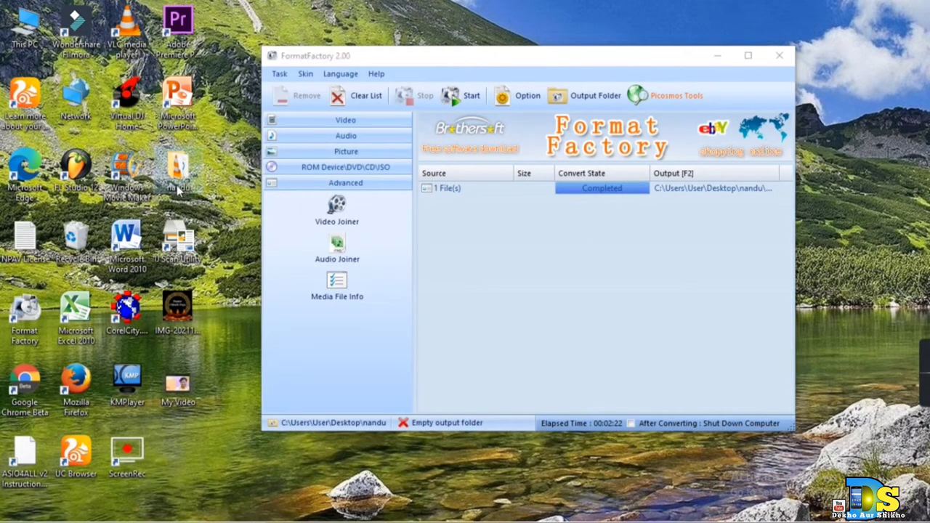
double_click(178, 188)
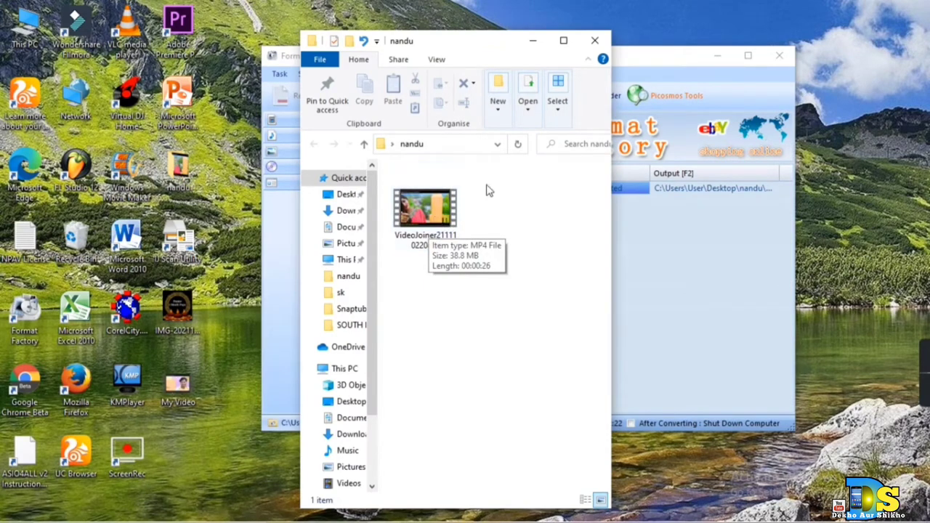
left_click(595, 40)
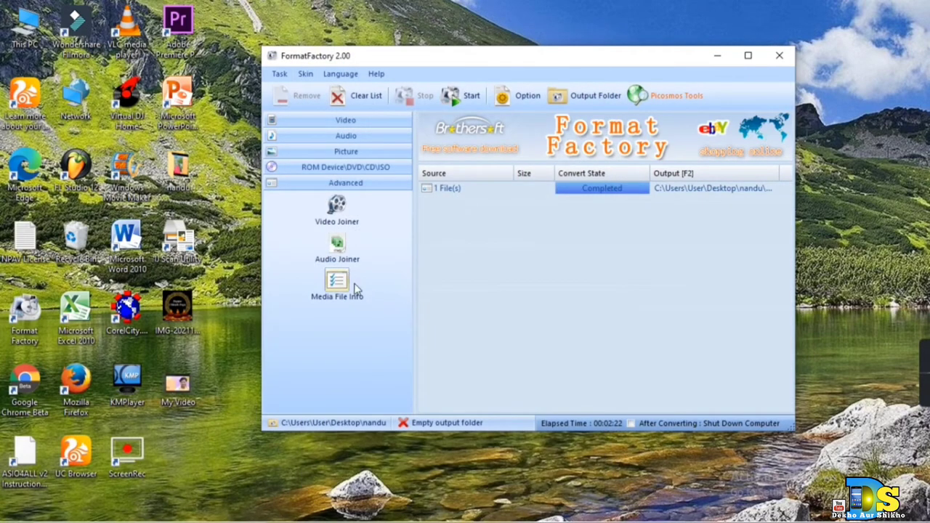
Begin an Audio Joiner task and add My Video from the Desktop as its source file.
left_click(339, 247)
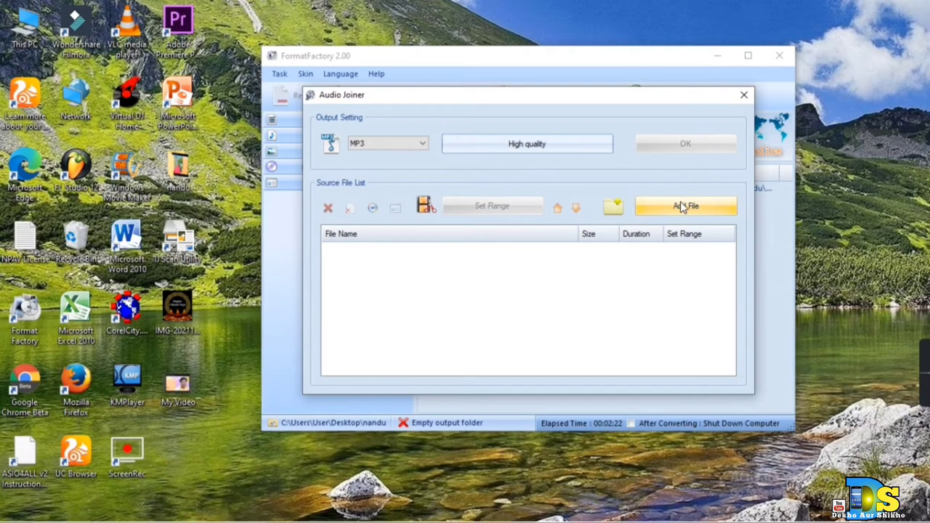
left_click(683, 207)
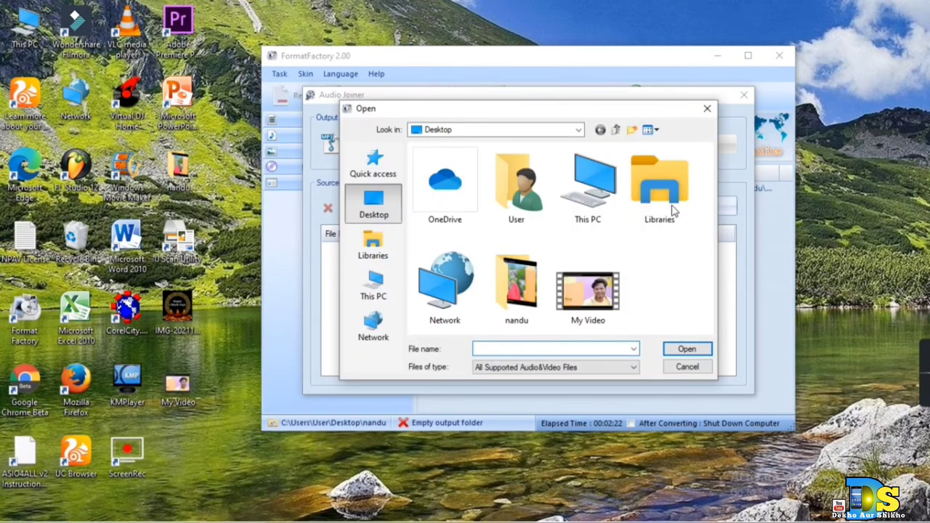
left_click(587, 291)
left_click(681, 353)
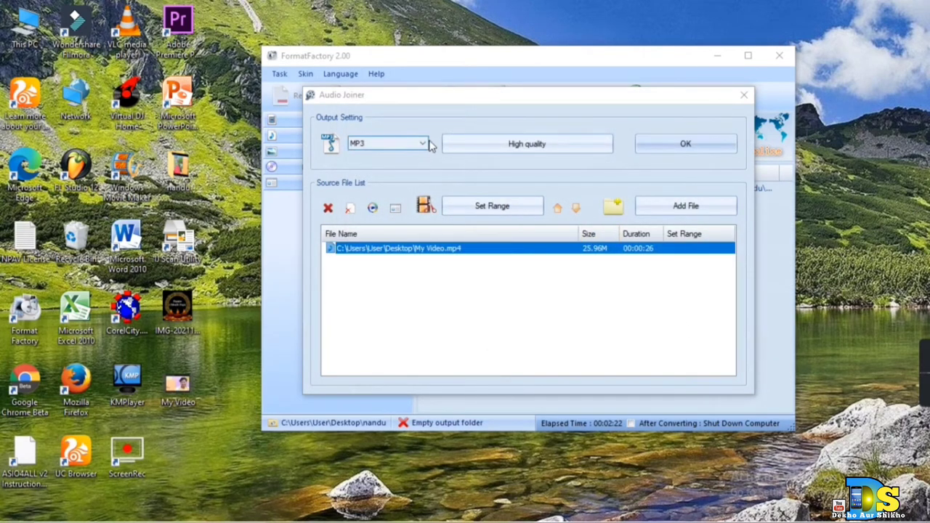
Set the Audio Joiner output format to MP3, queue the task and run the audio conversion.
left_click(423, 144)
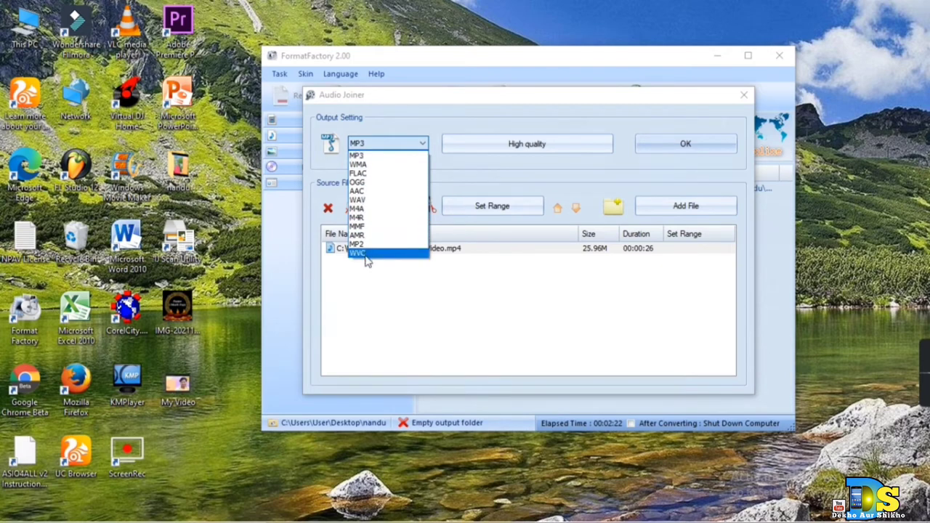
left_click(368, 155)
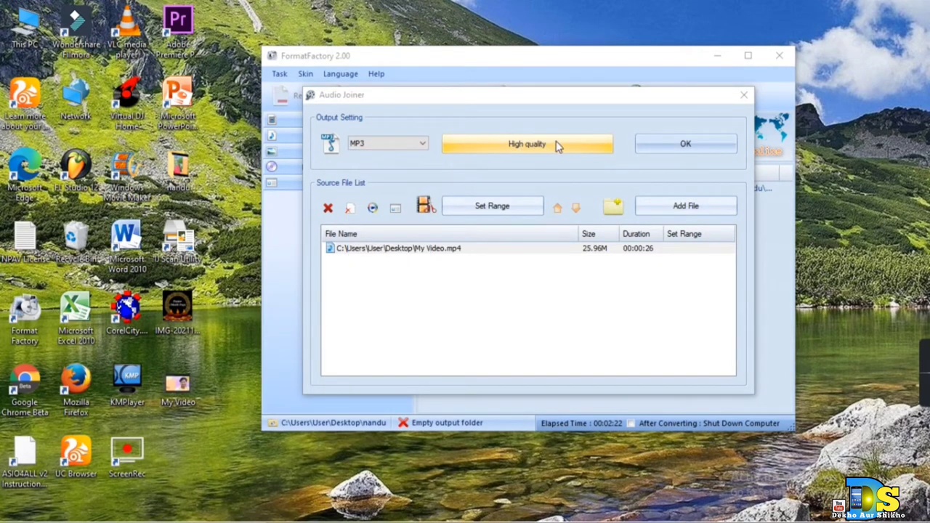
left_click(692, 144)
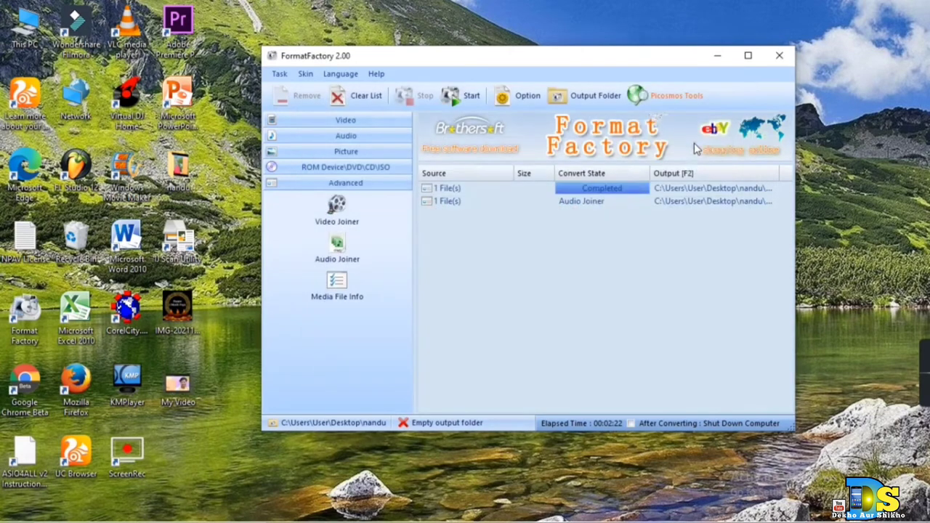
left_click(593, 201)
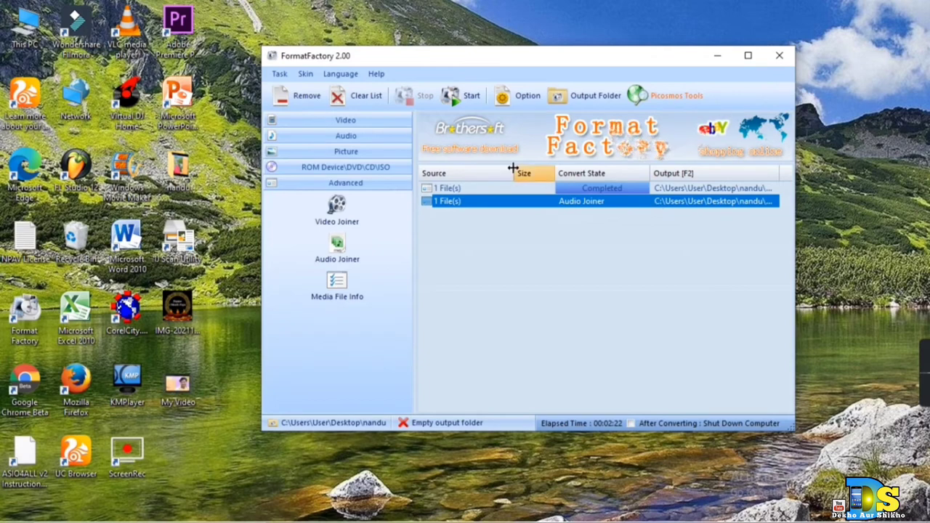
left_click(473, 96)
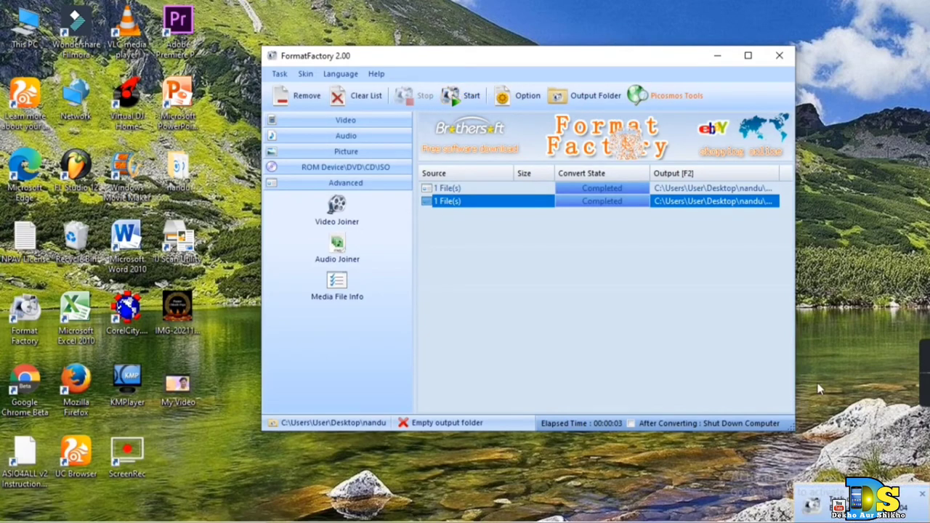
left_click(184, 189)
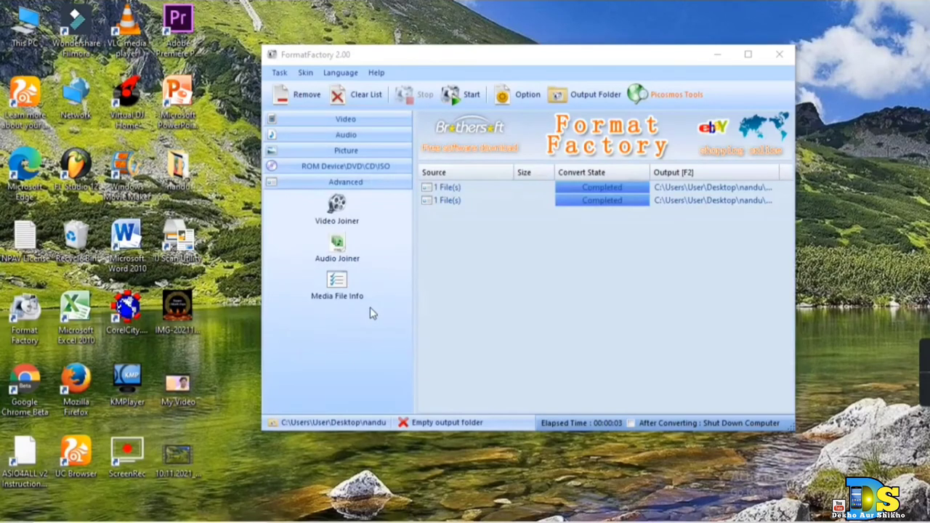
Add the Desktop image IMG-20211110-WA0007 to an All to JPG task and run the picture conversion.
left_click(347, 153)
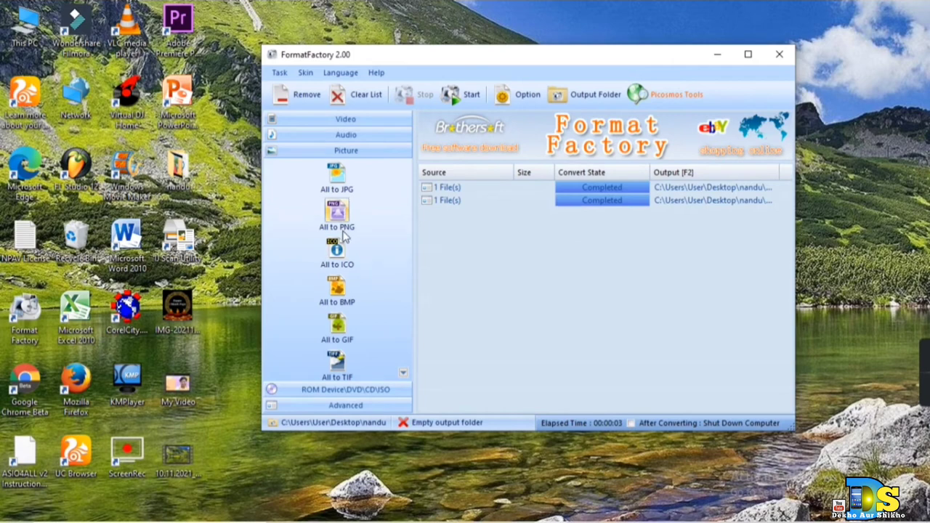
left_click(338, 182)
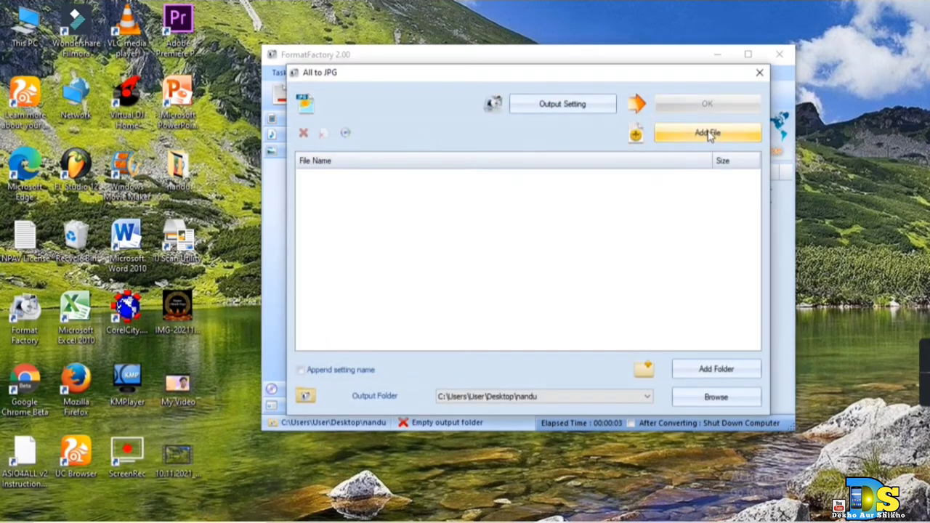
left_click(709, 135)
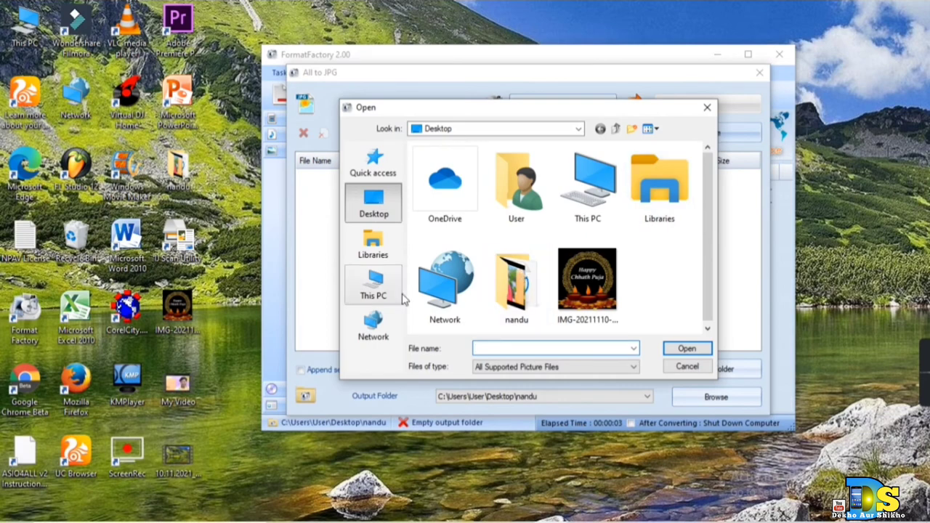
left_click(595, 294)
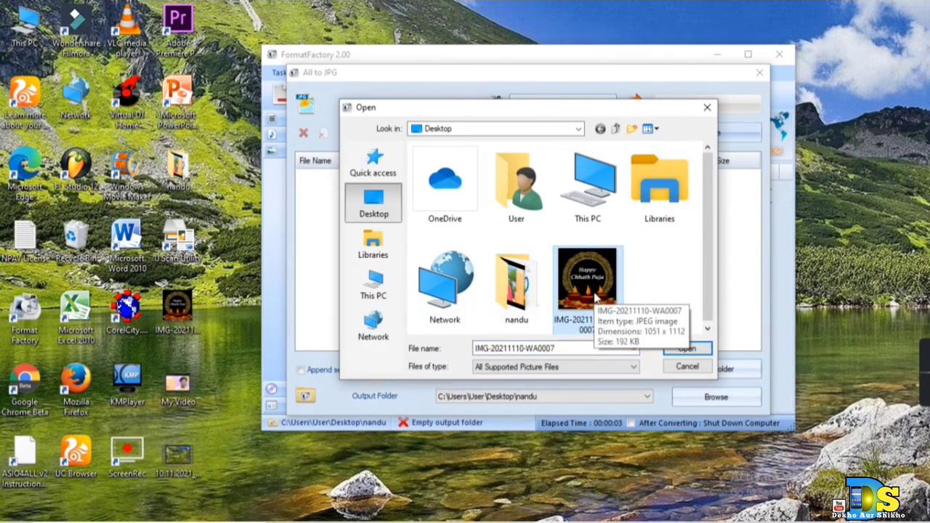
left_click(685, 351)
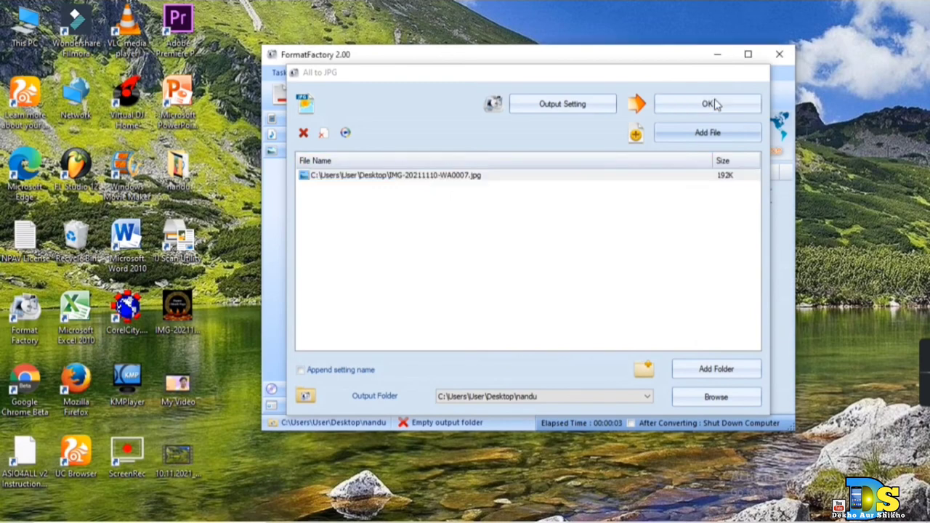
left_click(714, 103)
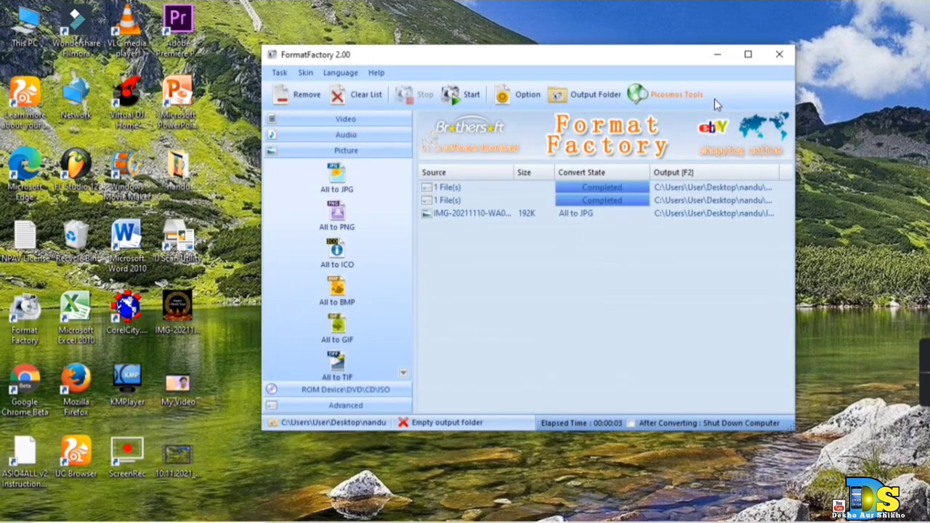
left_click(584, 216)
left_click(464, 93)
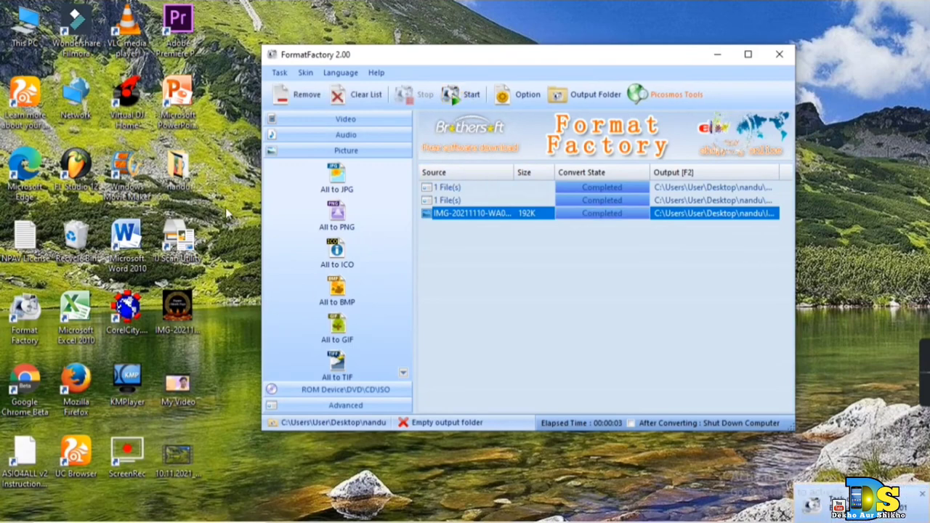
Check the converted audio, picture and video files in the desktop output folder and close its window.
left_click(181, 171)
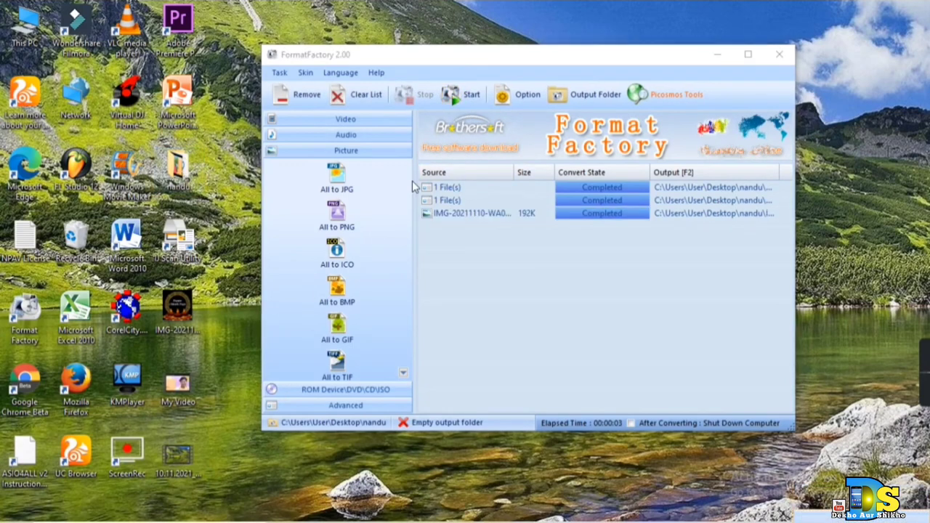
double_click(183, 172)
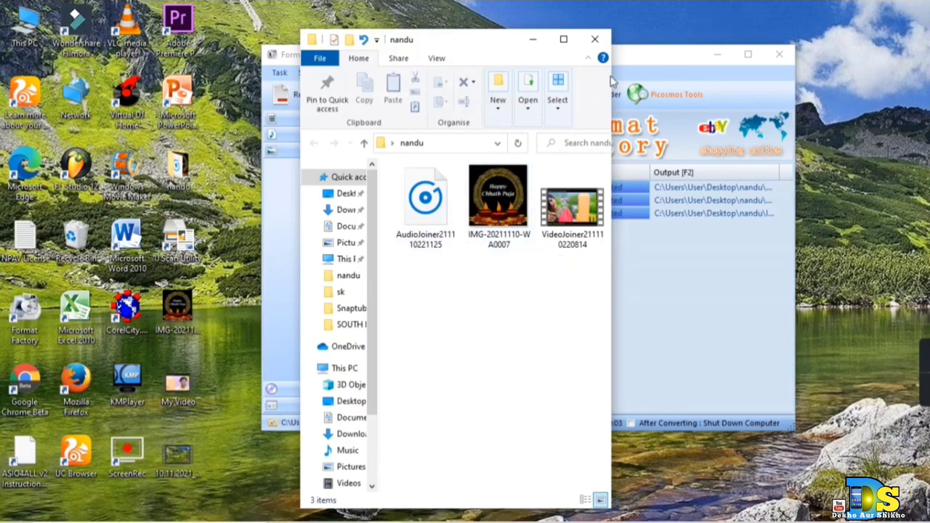
left_click(595, 41)
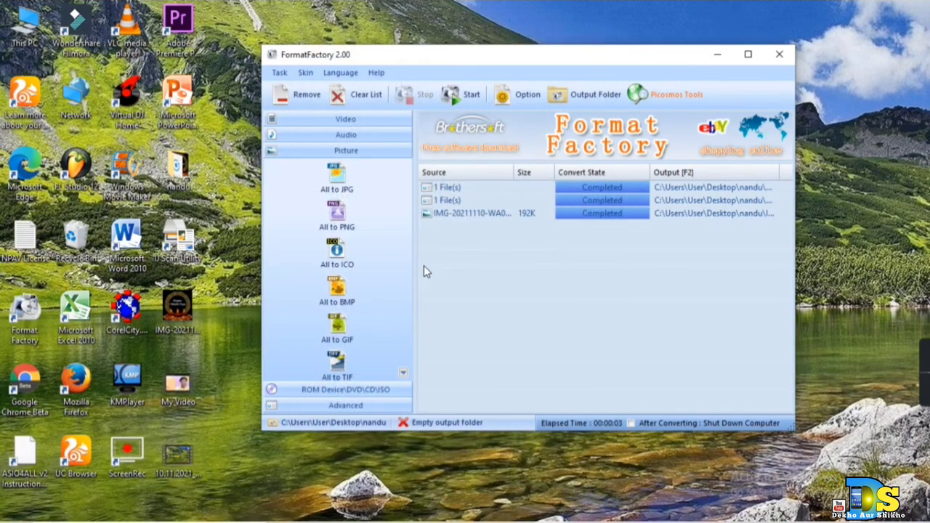